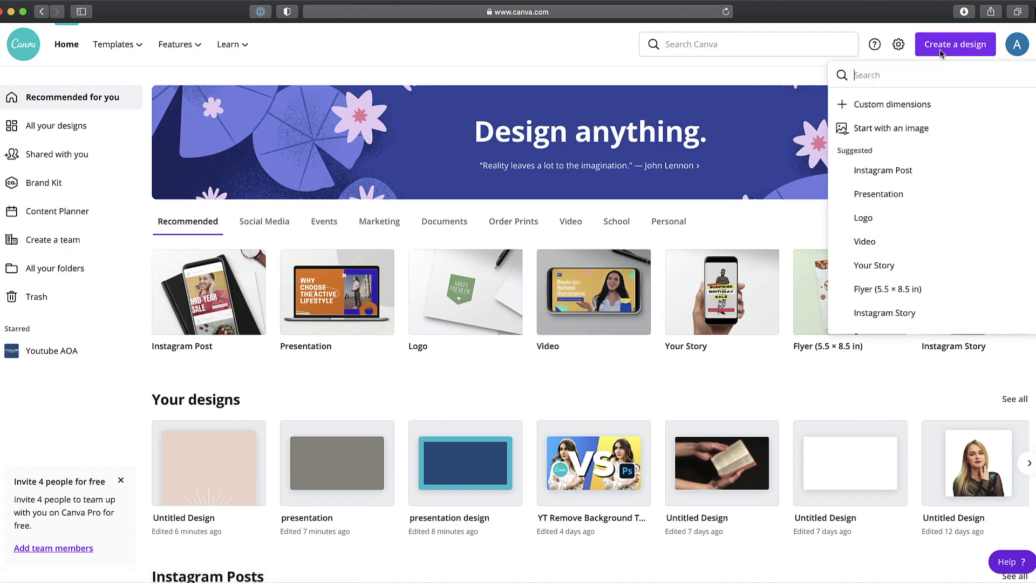
Step: Open the Create a design menu on the Canva home page
click(870, 193)
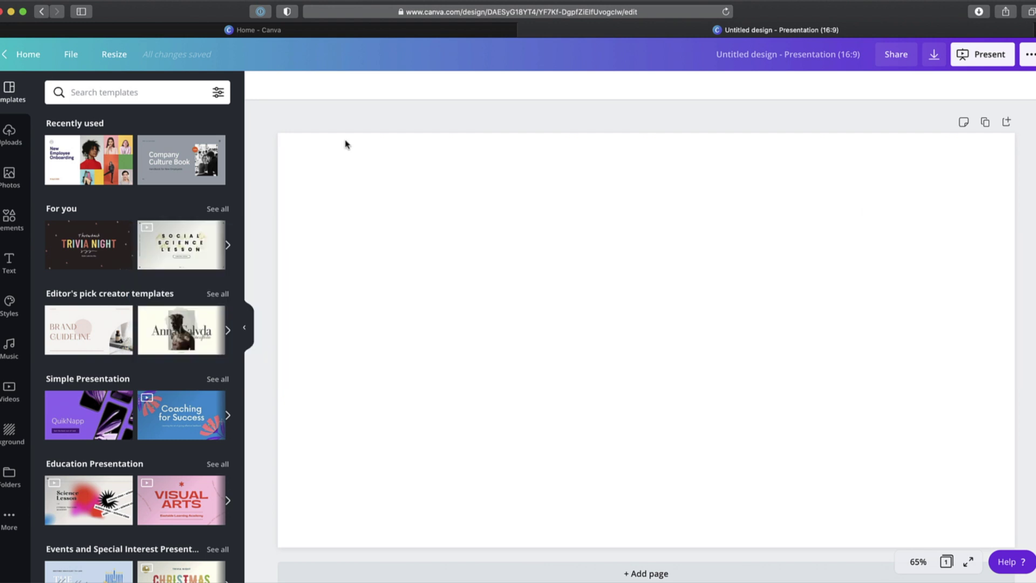
Step: Turn on rulers, guides and dashed margins for the blank 1920×1080 presentation
click(72, 54)
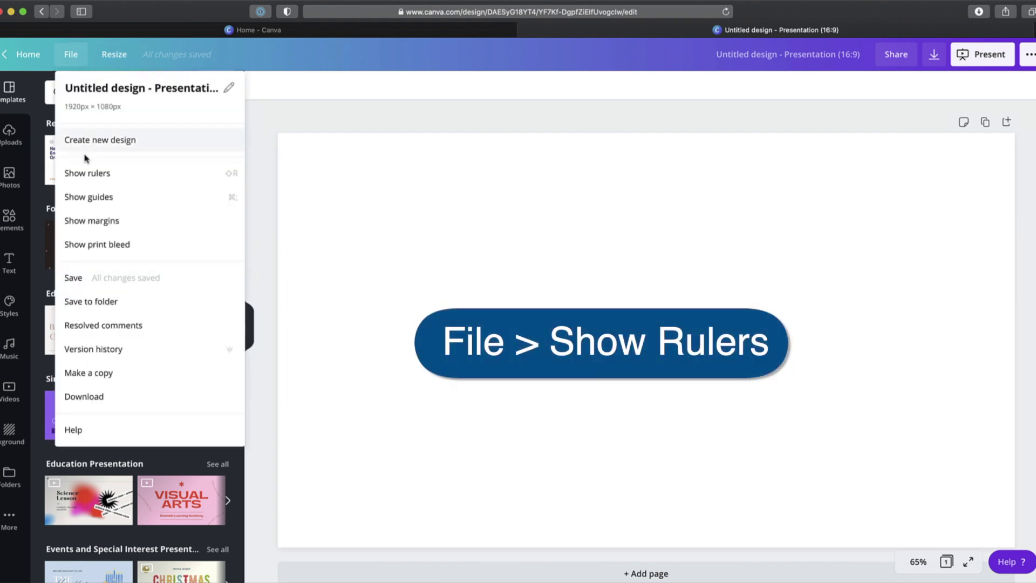
click(85, 174)
click(70, 54)
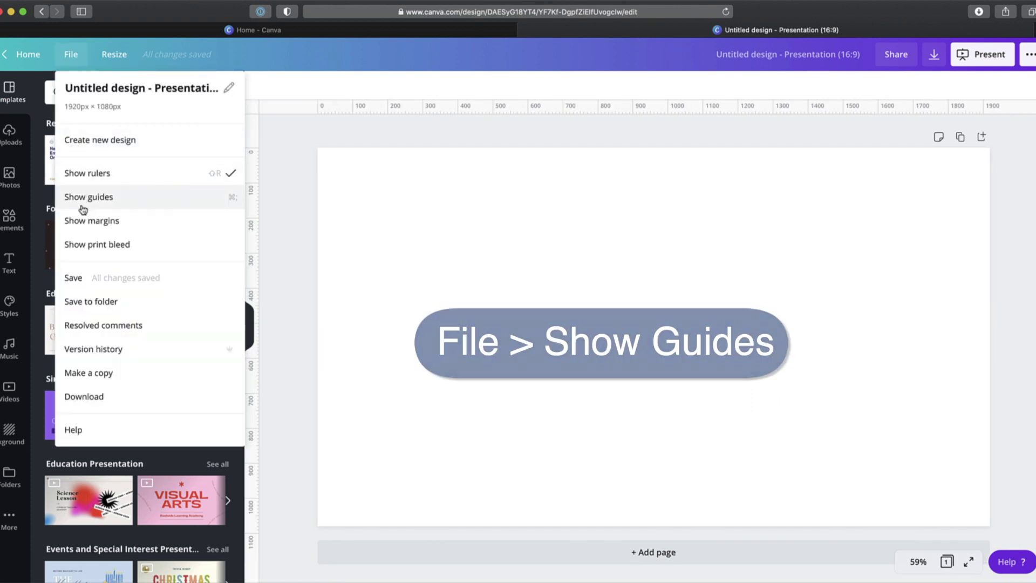
click(81, 199)
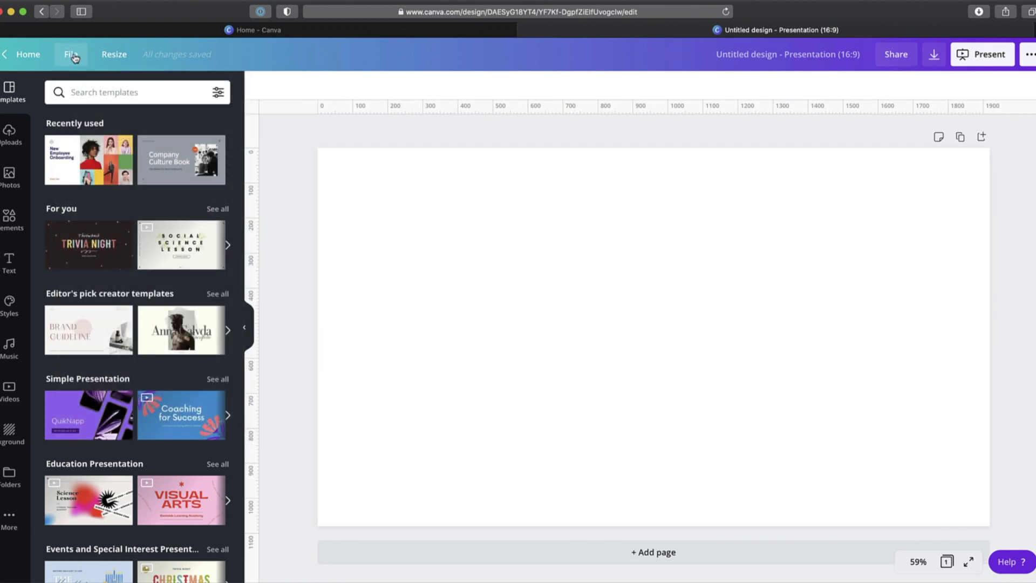
click(72, 54)
click(85, 221)
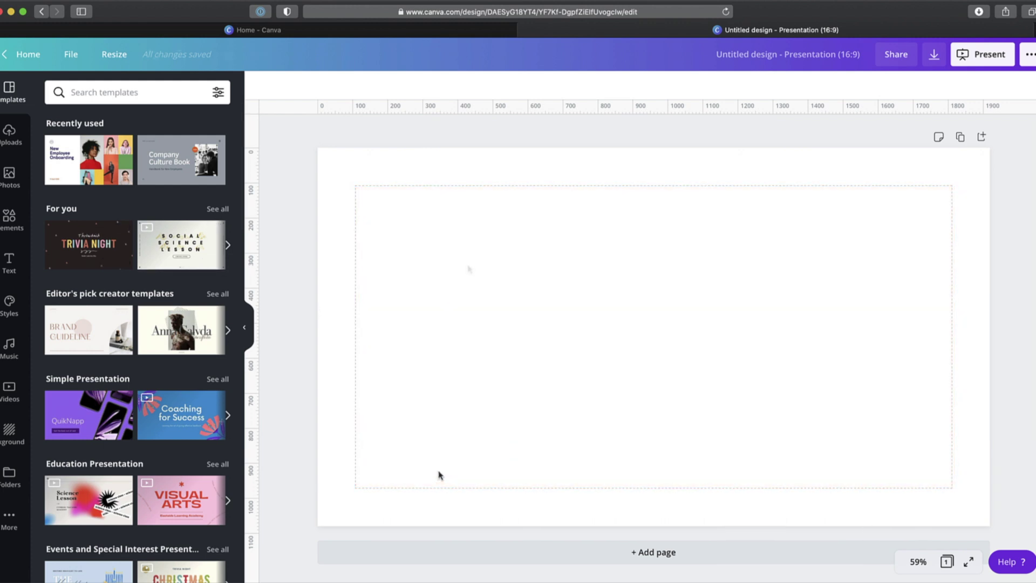
Step: Place horizontal guides on the bottom margin and a temporary band's top edge, then delete the band
drag(513, 111, 444, 474)
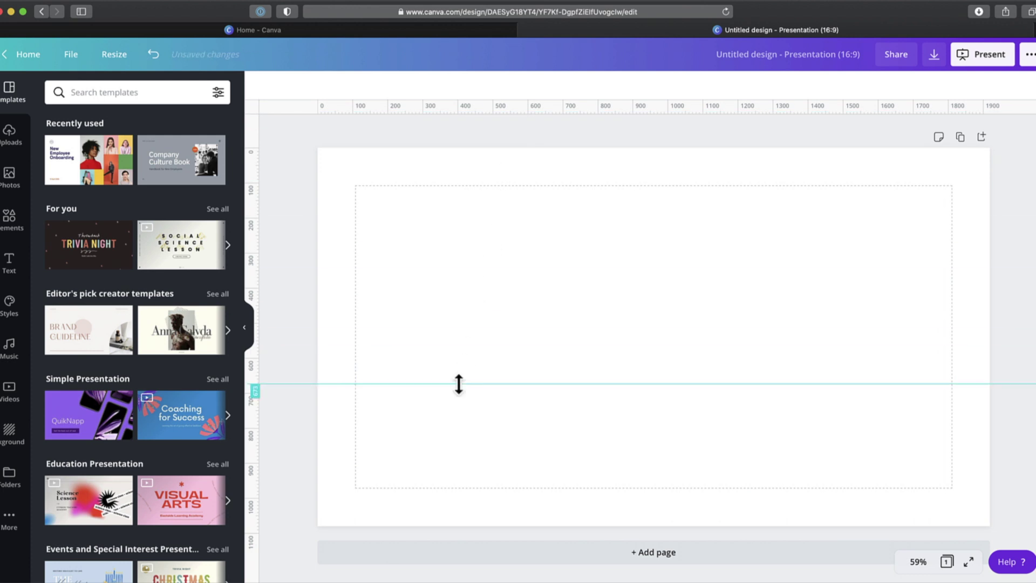
drag(445, 474, 442, 488)
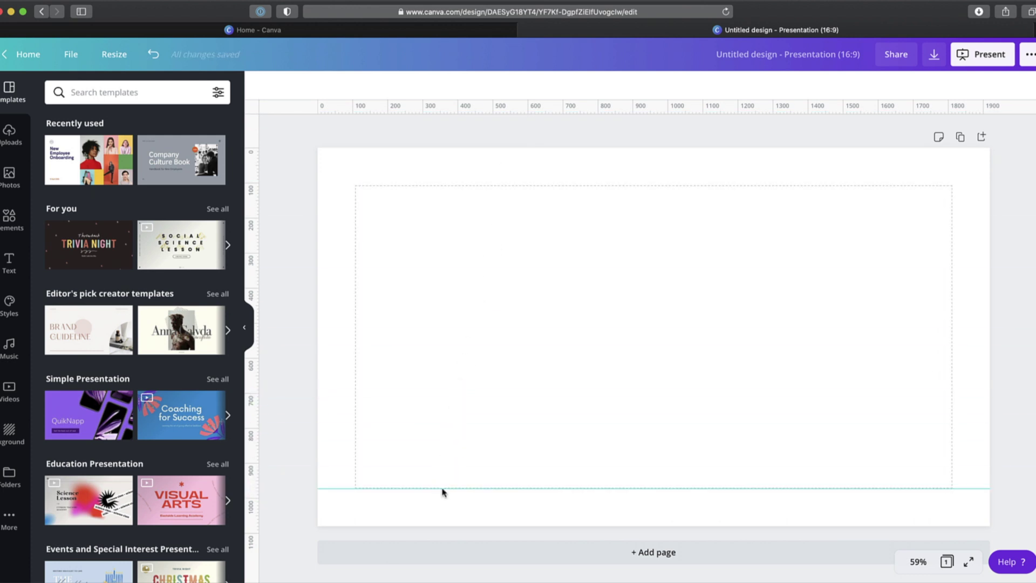
key(r)
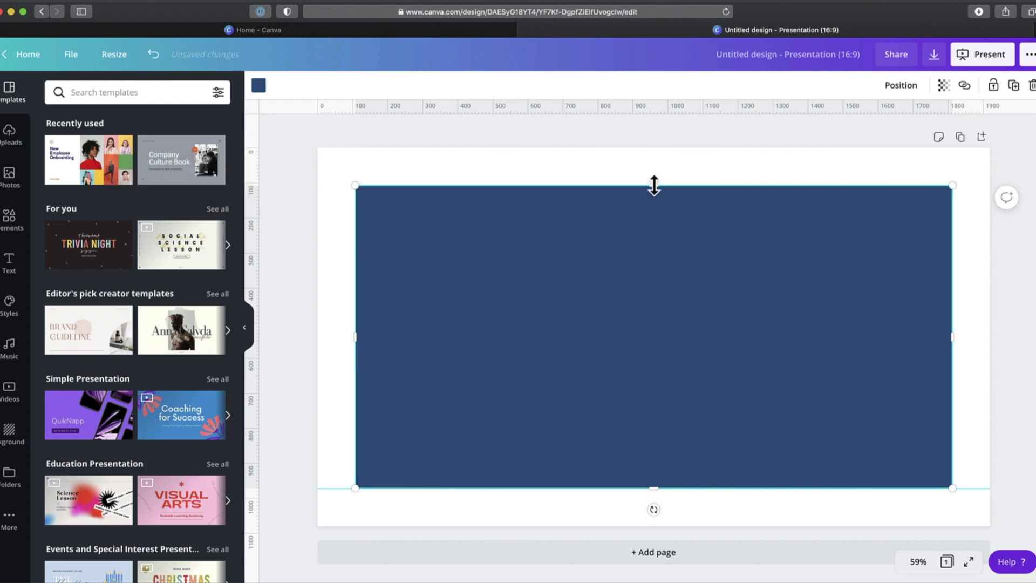
drag(655, 193, 650, 373)
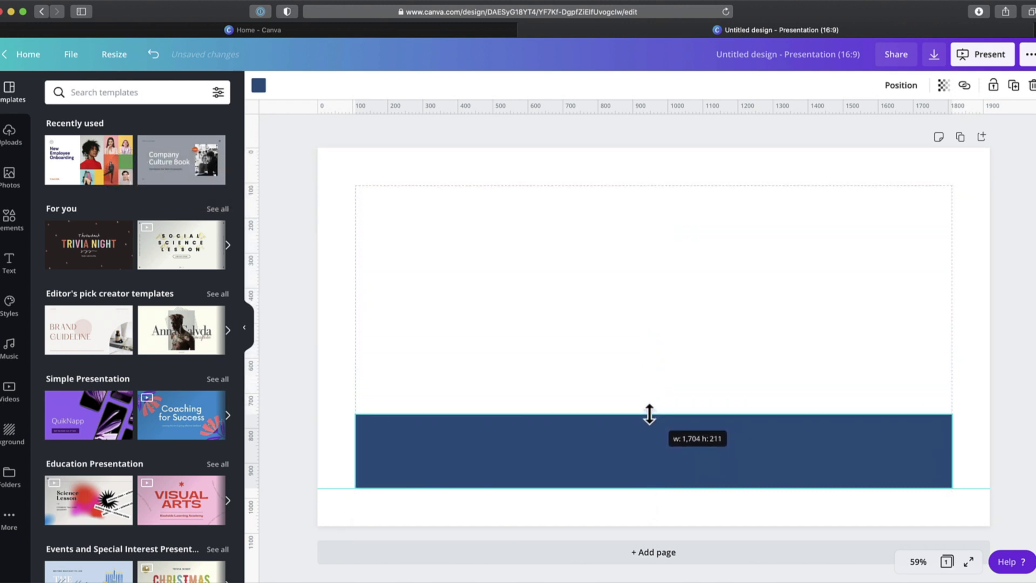
drag(650, 373, 650, 409)
drag(586, 110, 501, 407)
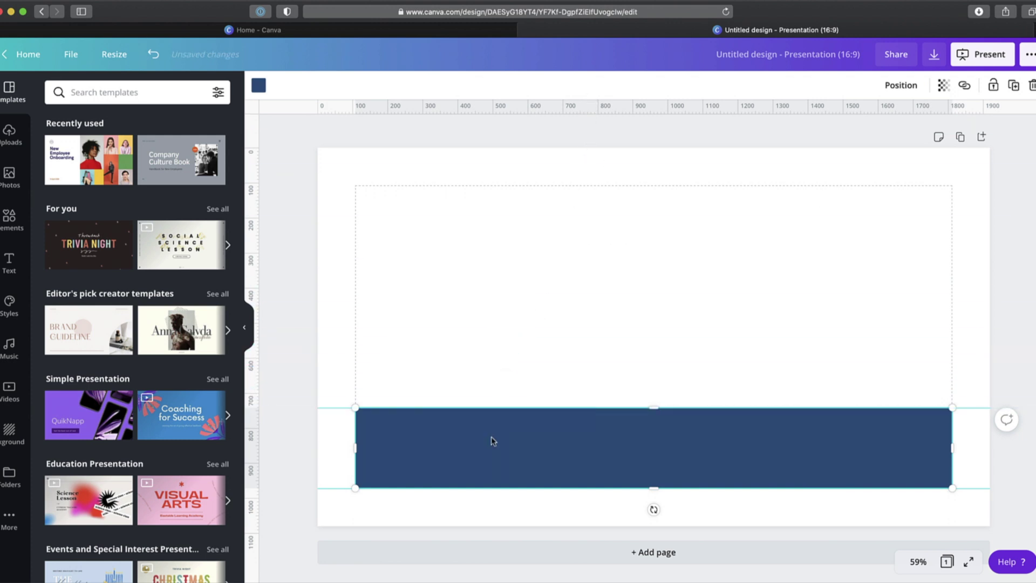
key(Delete)
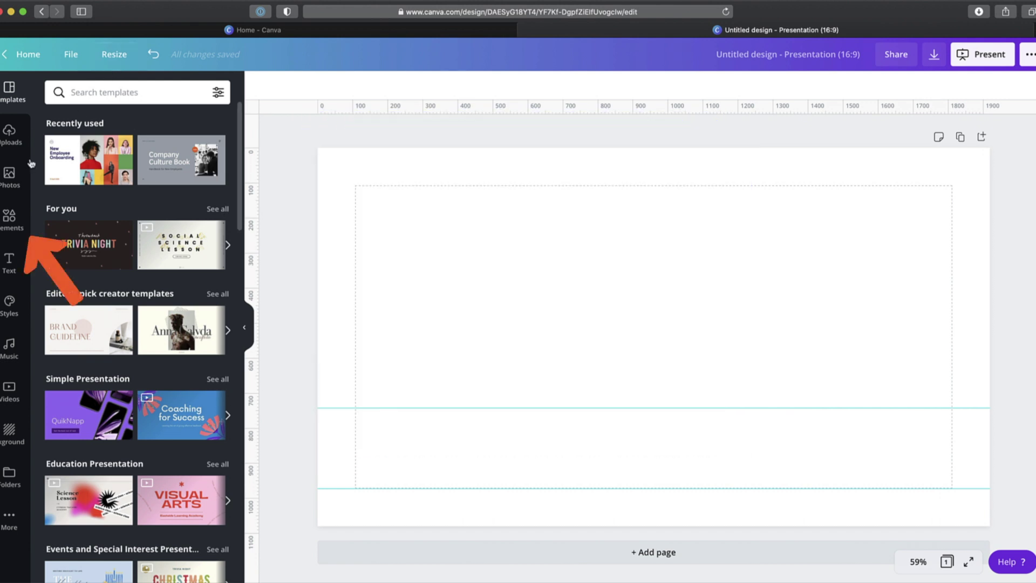
Step: Add an enlarged purple gradient square found by searching elements for 'gradient'
click(5, 217)
click(100, 93)
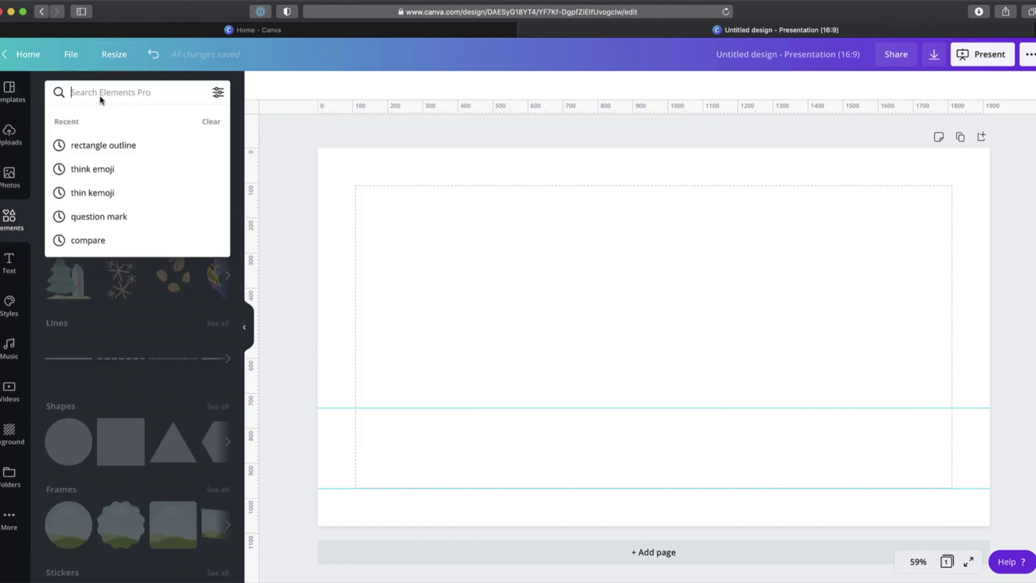
text(grad)
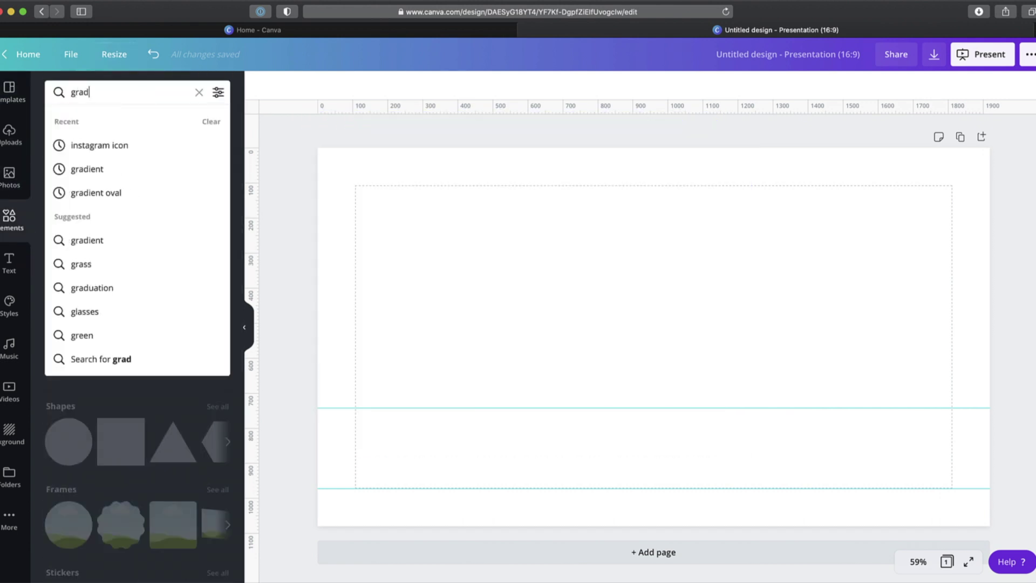
text(ient)
key(Return)
click(146, 497)
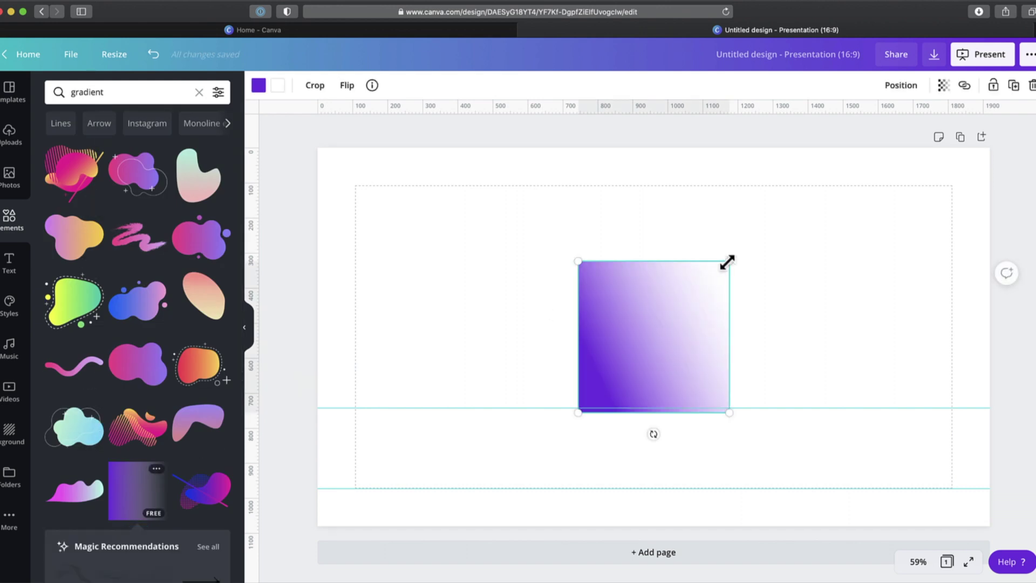
drag(726, 263, 909, 82)
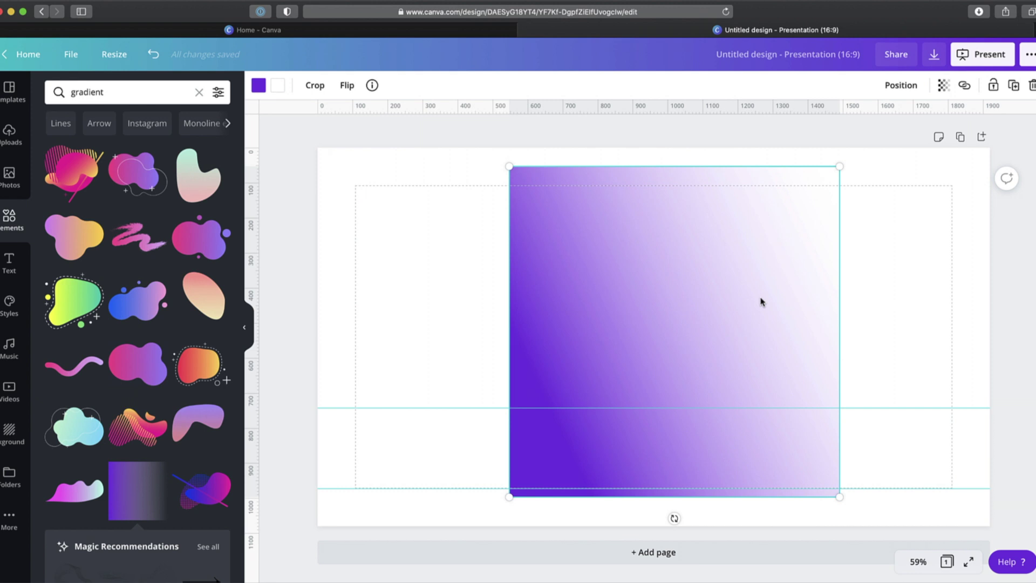
Step: Crop the gradient into a strip spanning from the left page edge to the right margin
double_click(762, 302)
drag(839, 170, 847, 416)
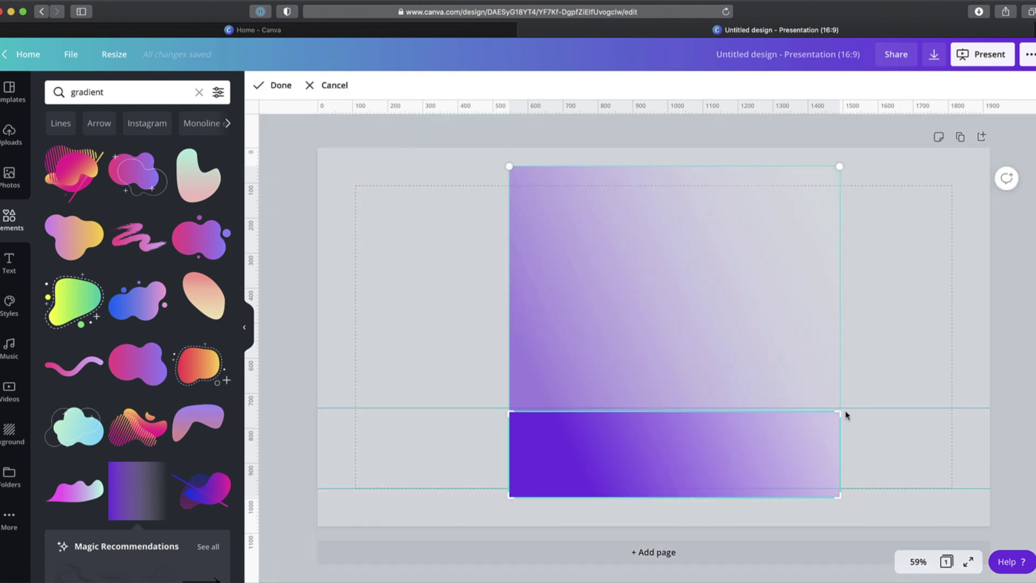
key(Return)
mouse_move(814, 417)
mouse_down()
mouse_move(693, 418)
mouse_move(982, 273)
mouse_up()
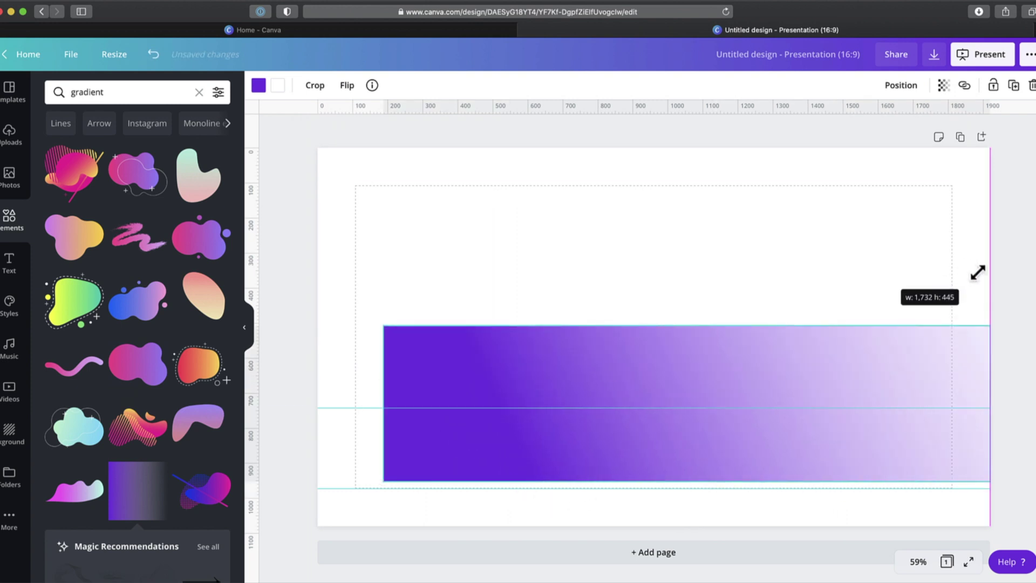
drag(876, 366, 805, 368)
double_click(805, 367)
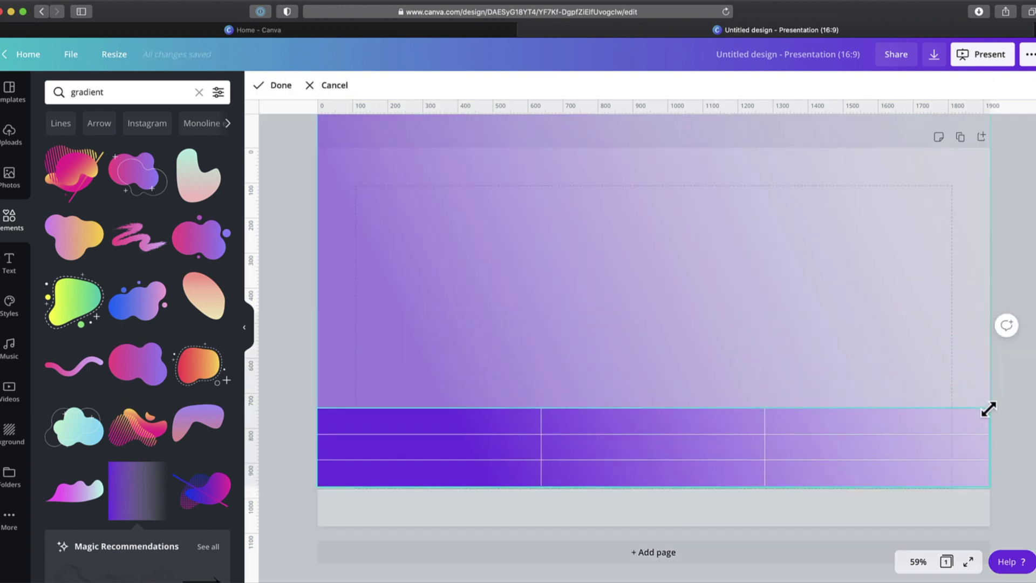
drag(990, 410, 922, 430)
click(609, 253)
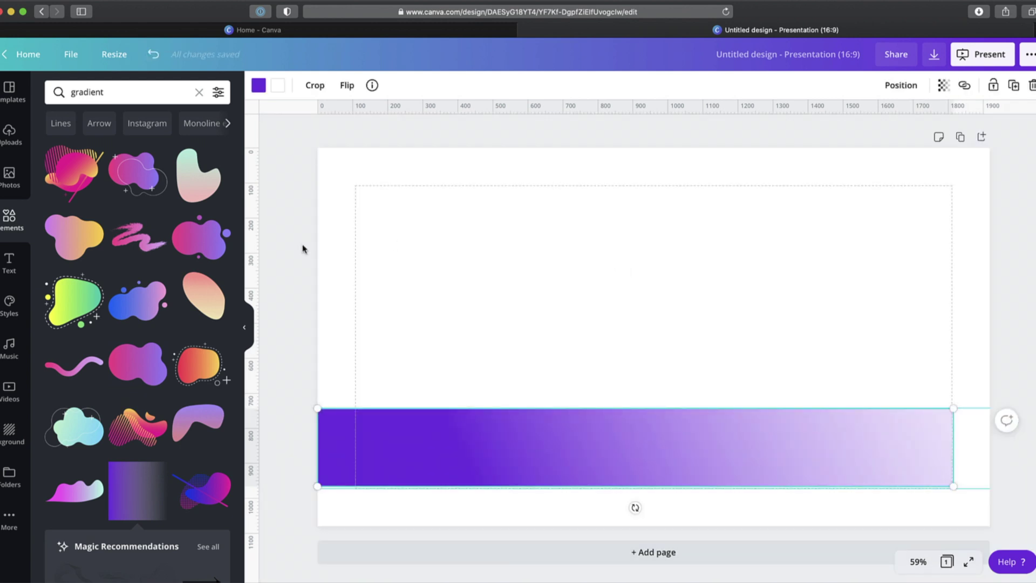
Step: Set a 'speaking to camera' stock clip as the page background and play it
click(9, 388)
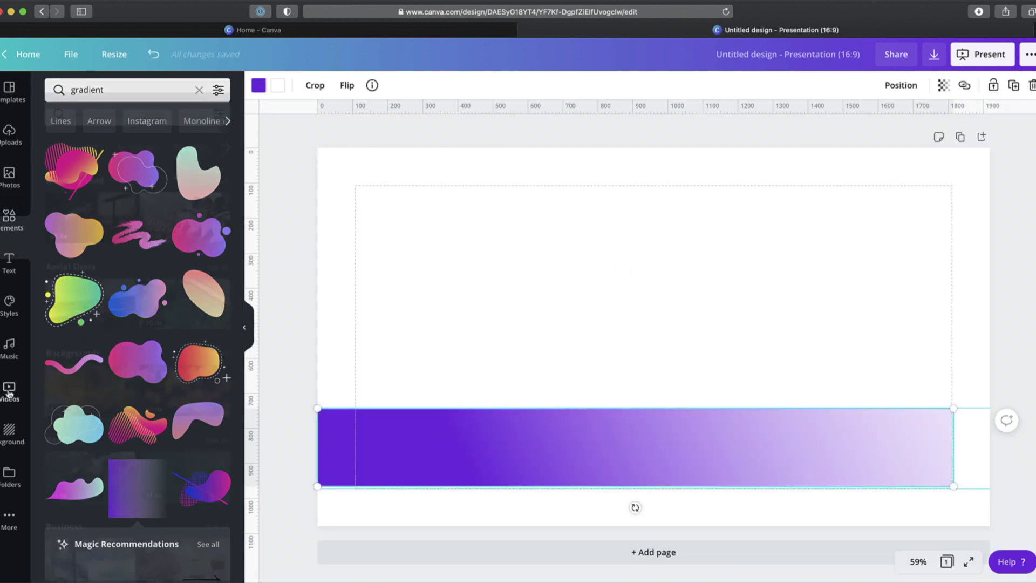
click(126, 94)
text(speaking to camera)
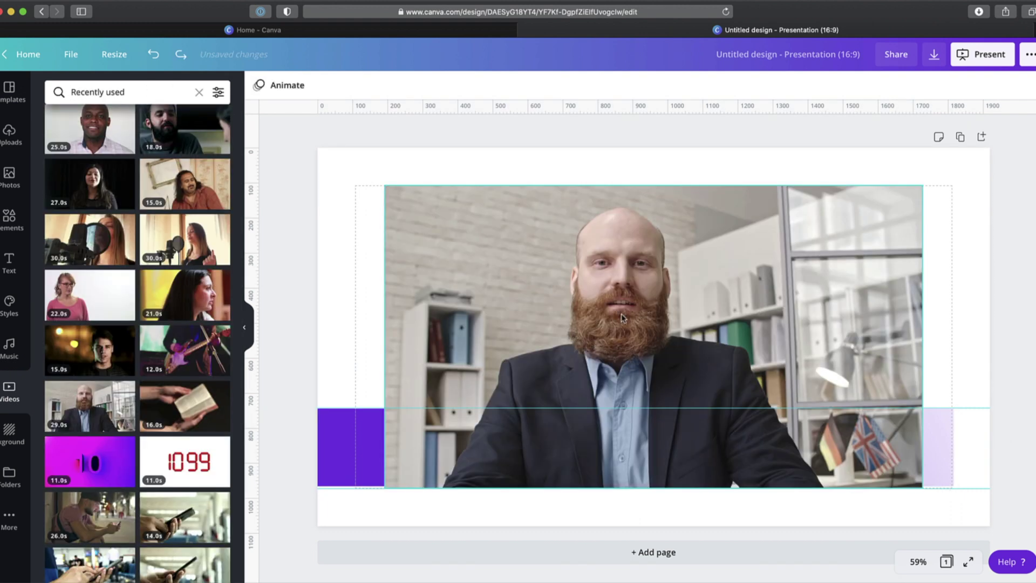
right_click(622, 314)
click(653, 550)
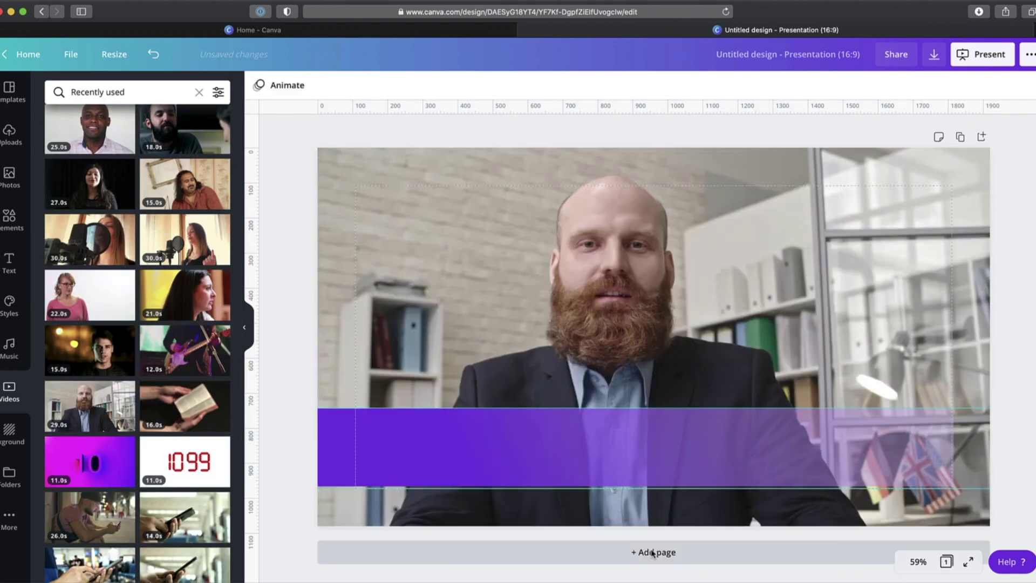
click(631, 317)
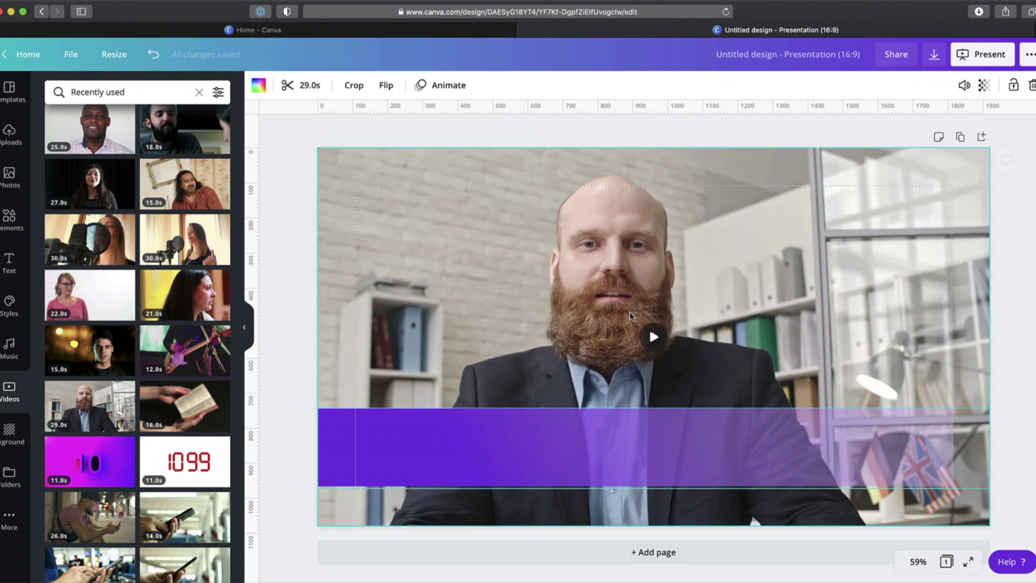
click(653, 336)
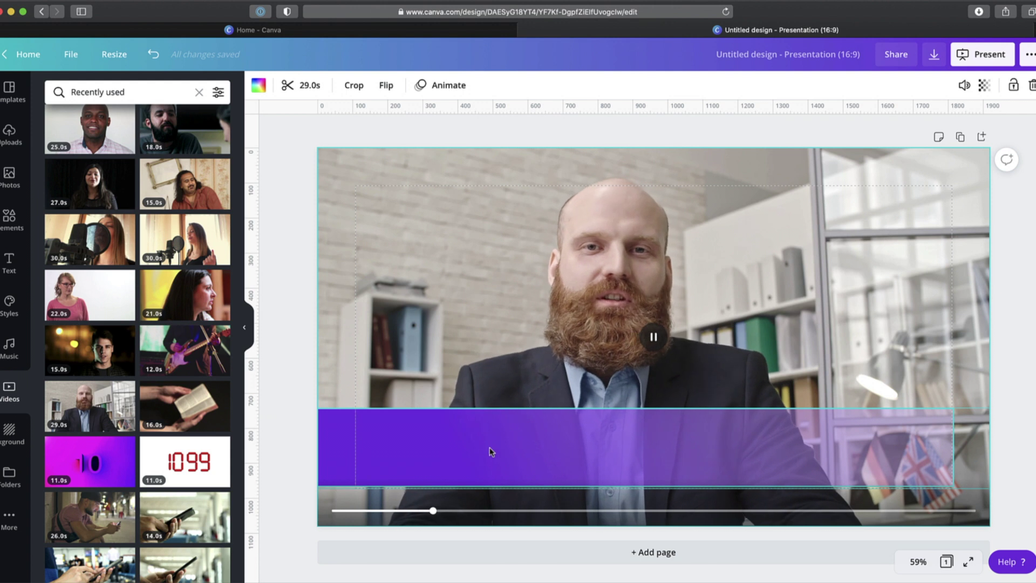
click(470, 443)
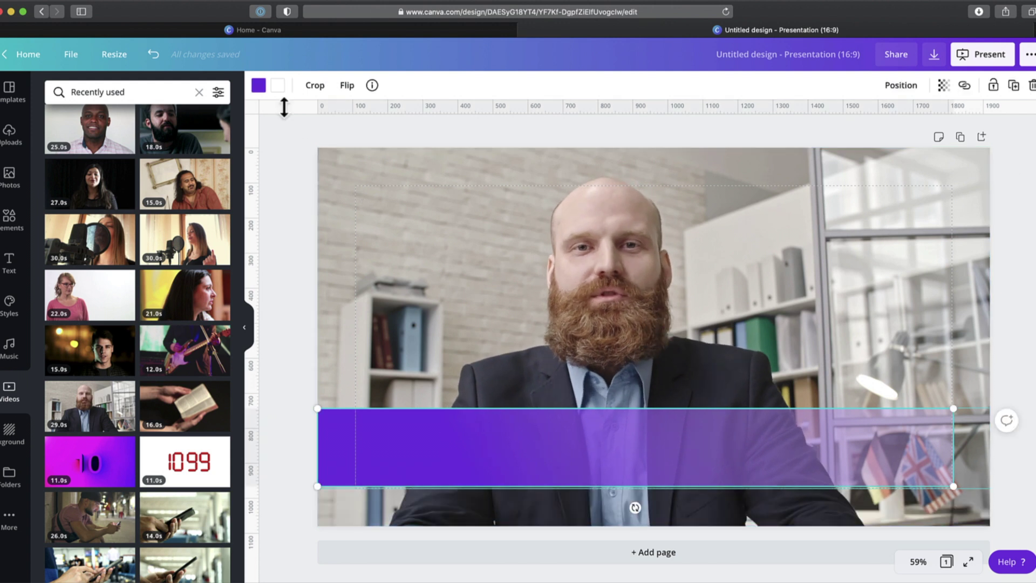
Step: Recolour the lower-third bar blue (#2984D8) using the custom colour picker
click(259, 86)
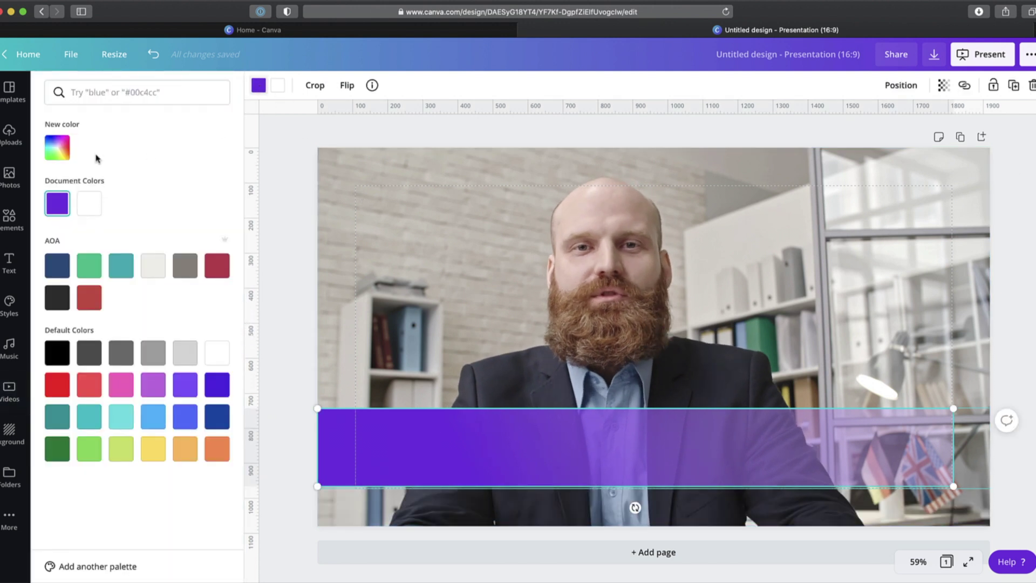
click(121, 266)
click(63, 157)
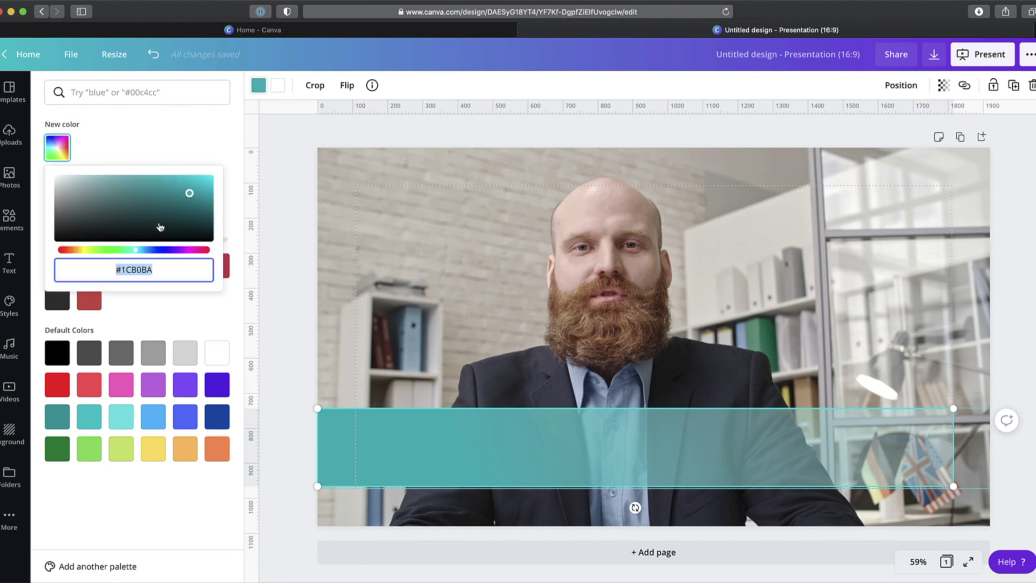
drag(146, 252, 149, 250)
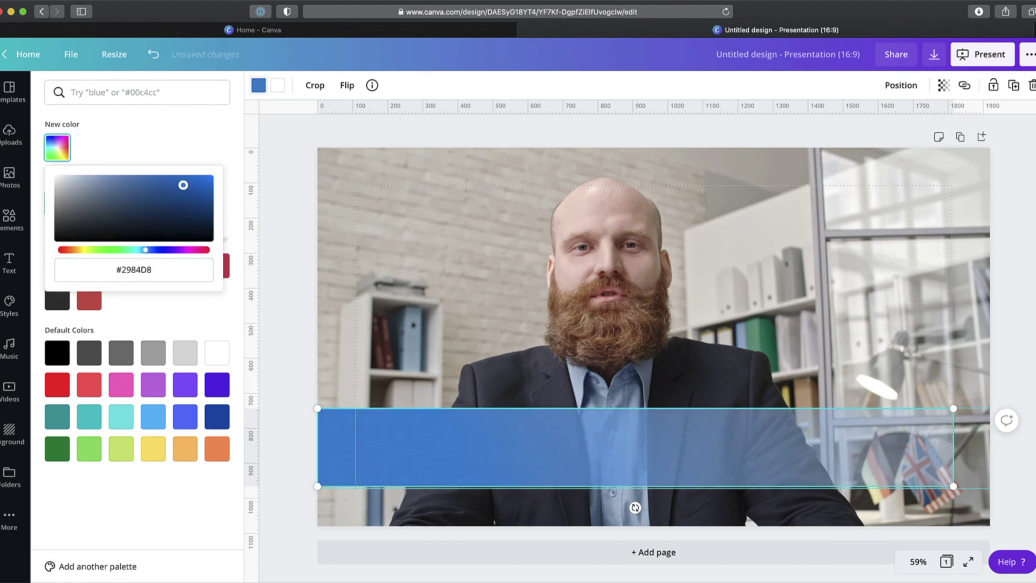
key(r)
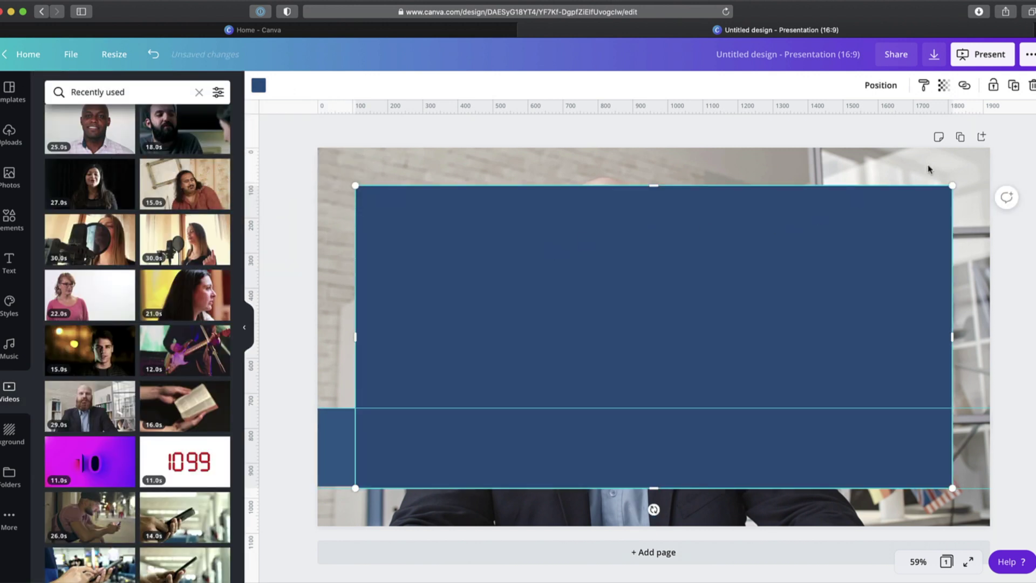
Step: Resize the rectangle into a tab above the bar and label it 'PROVERBS 3:5-6'
mouse_move(944, 188)
mouse_down()
mouse_move(576, 430)
mouse_move(519, 380)
mouse_up()
key(t)
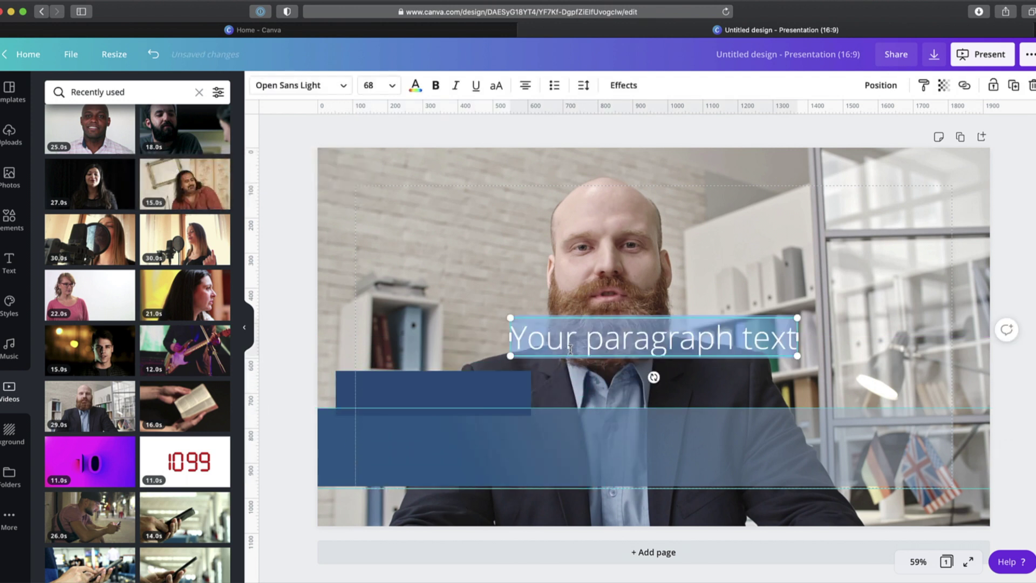
click(562, 342)
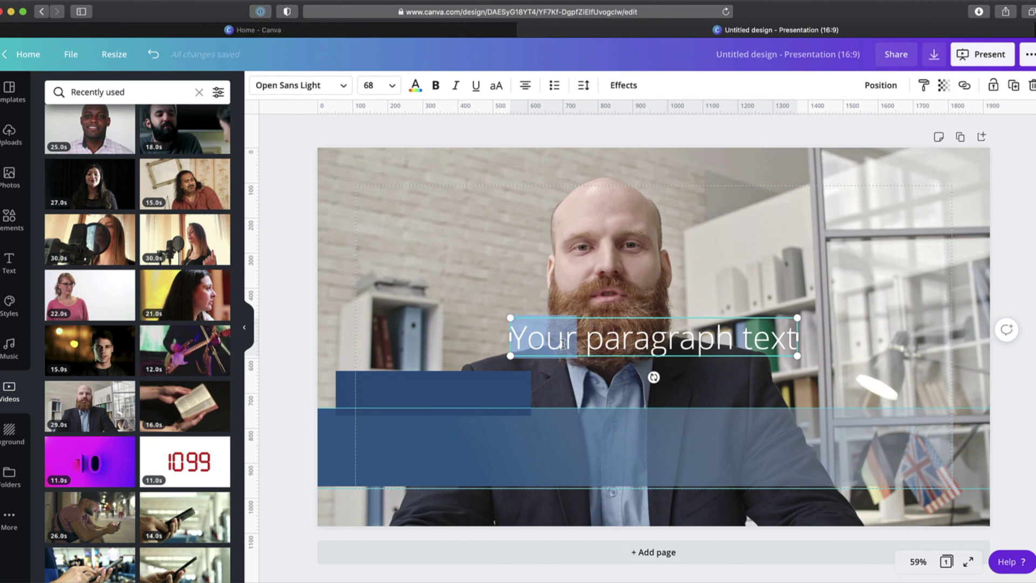
key(ctrl+a)
text(PROVERBS 3:5-6)
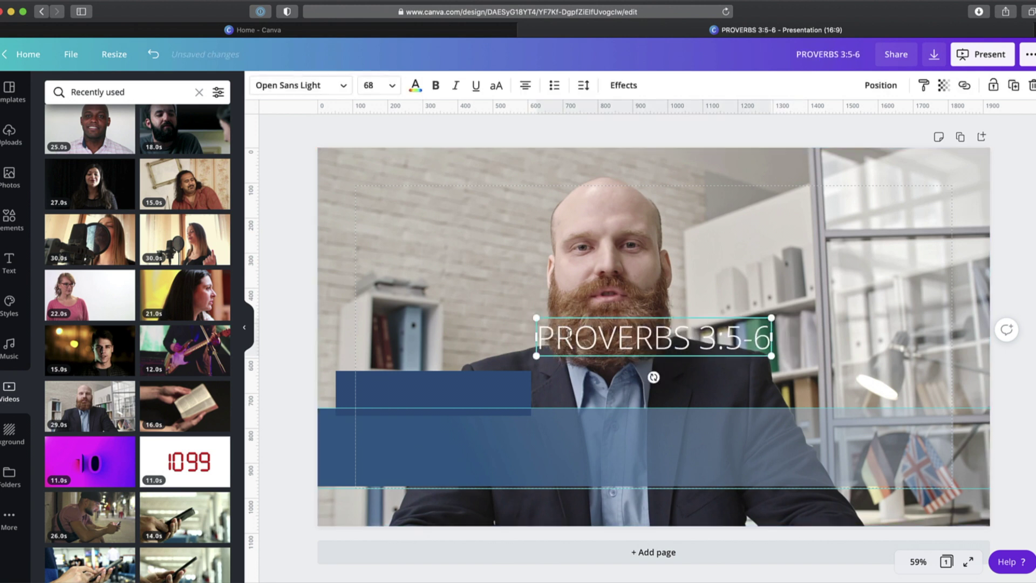
click(596, 286)
key(t)
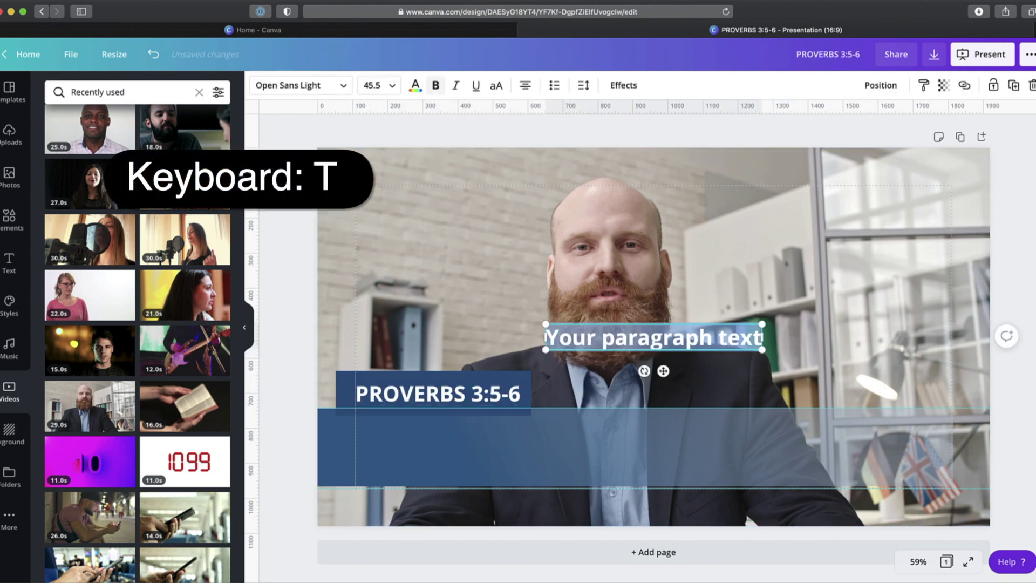
text(PAS)
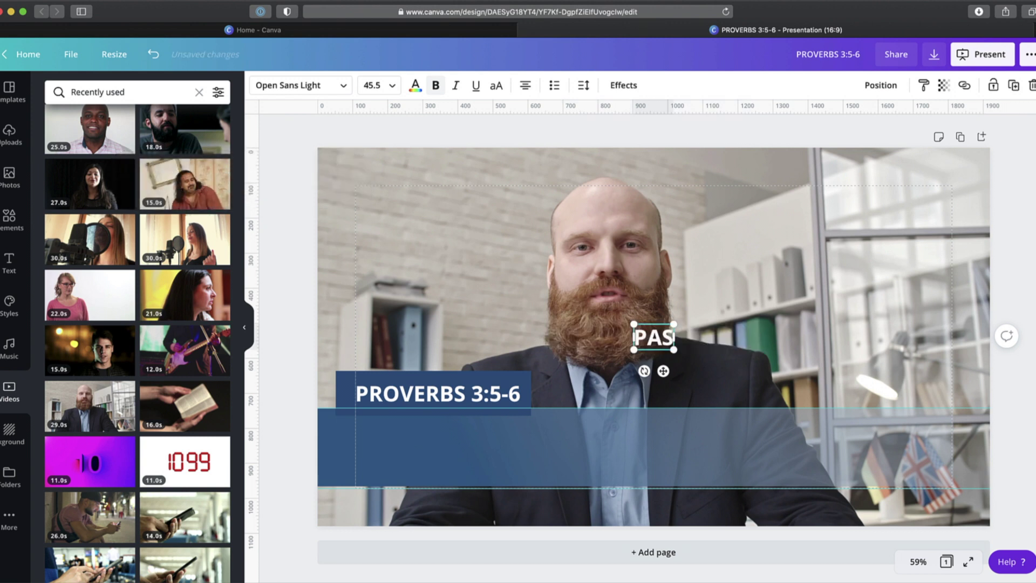
text(TOR JAMES KENT)
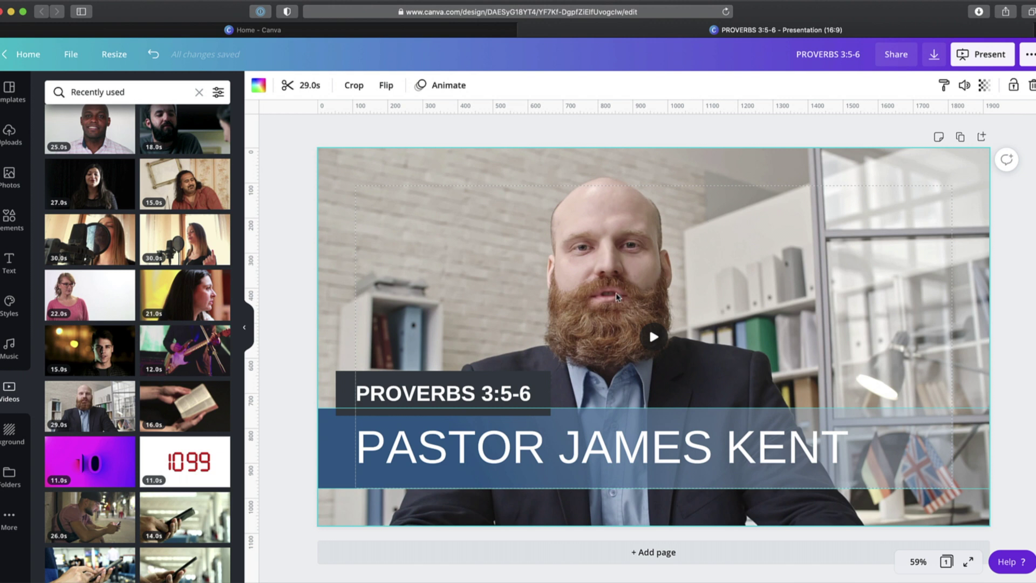
Step: Duplicate the page and delete the background video from page 2
key(Escape)
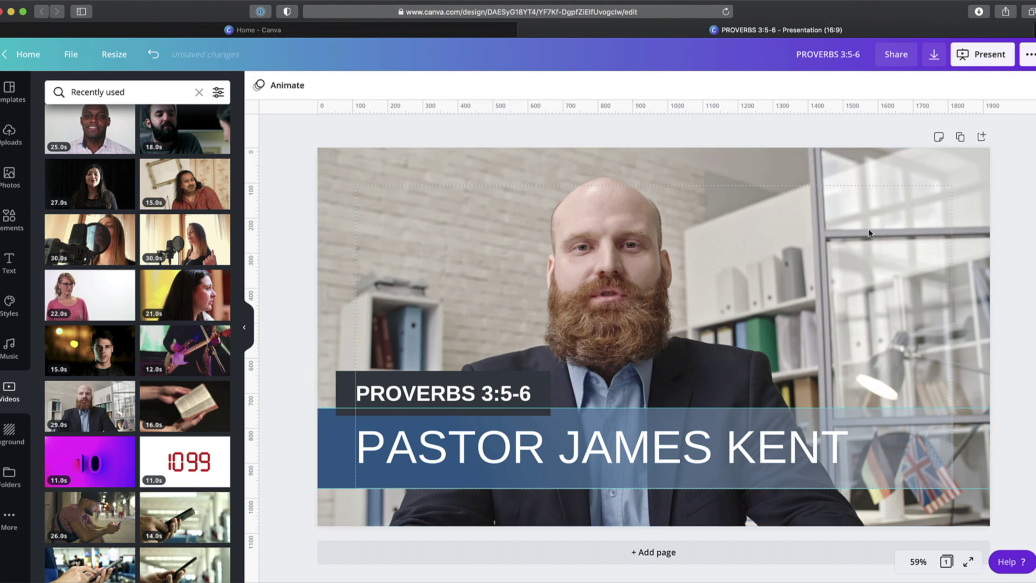
click(961, 137)
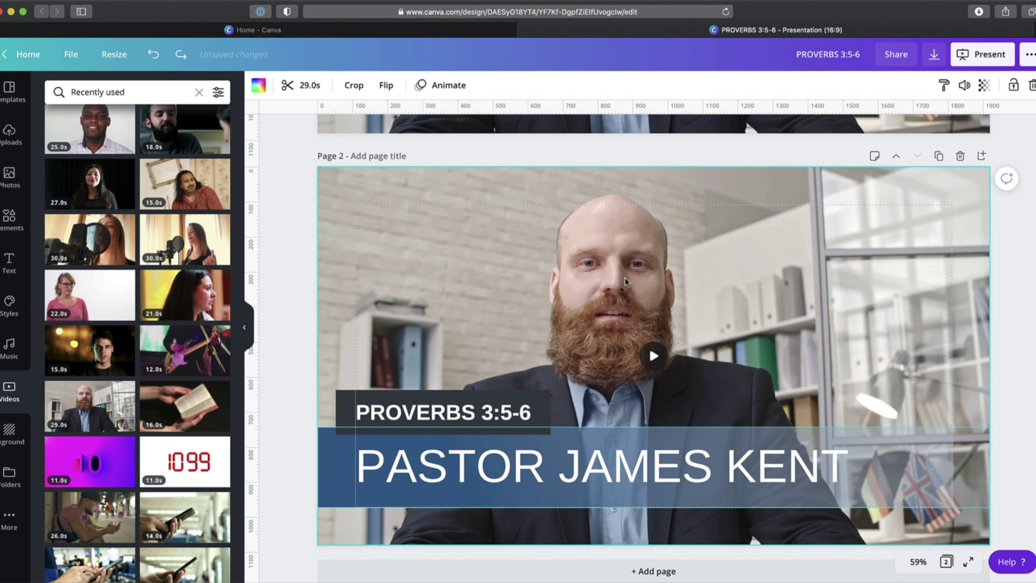
key(Delete)
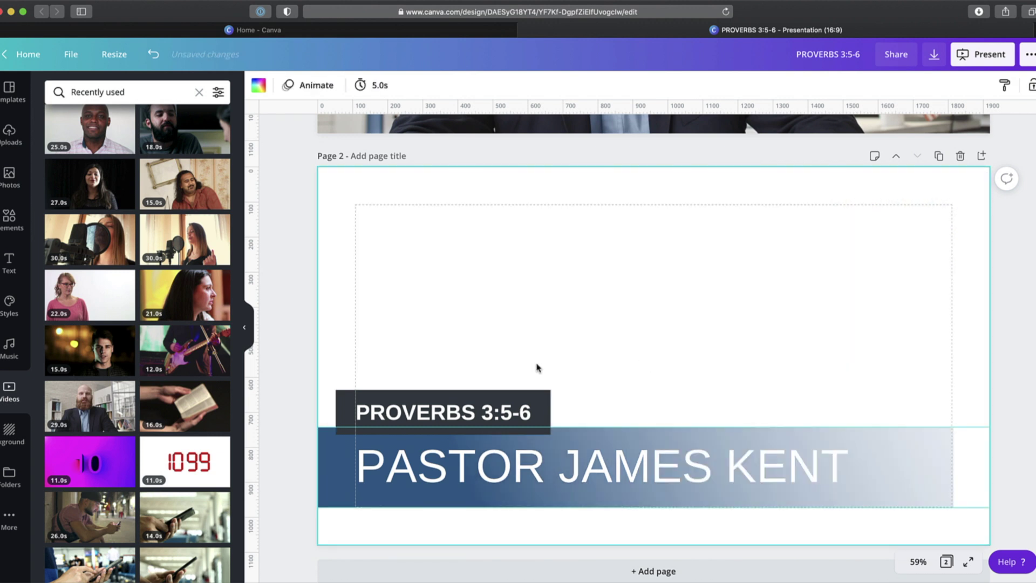
key(Escape)
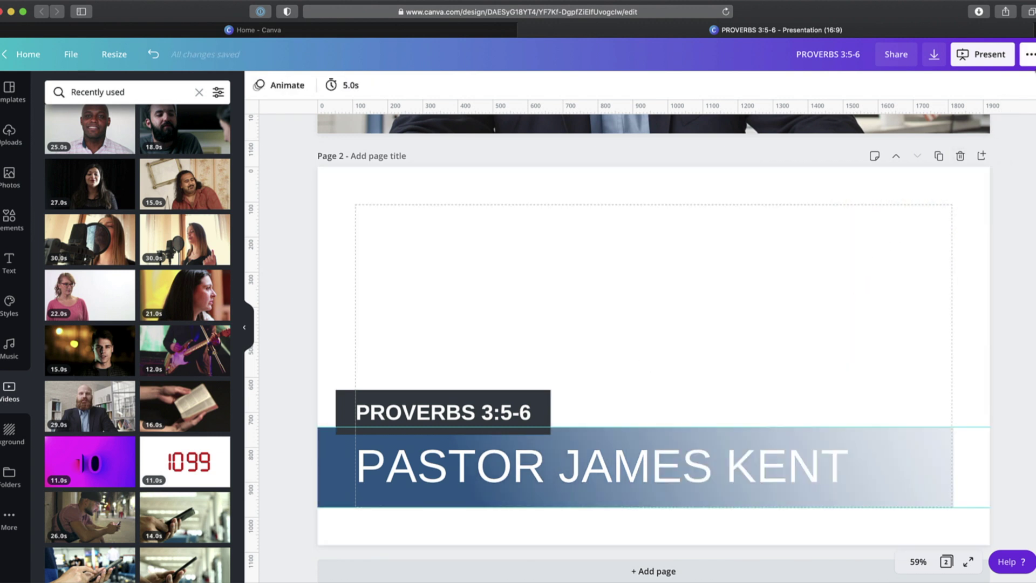
Step: Download only page 2 as a PNG with a transparent background
click(1029, 55)
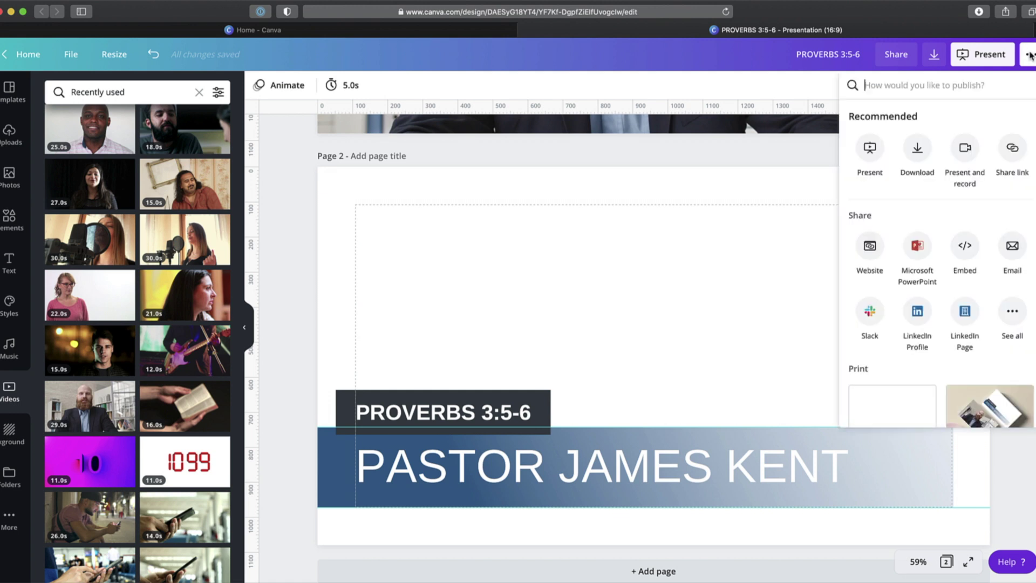
click(917, 152)
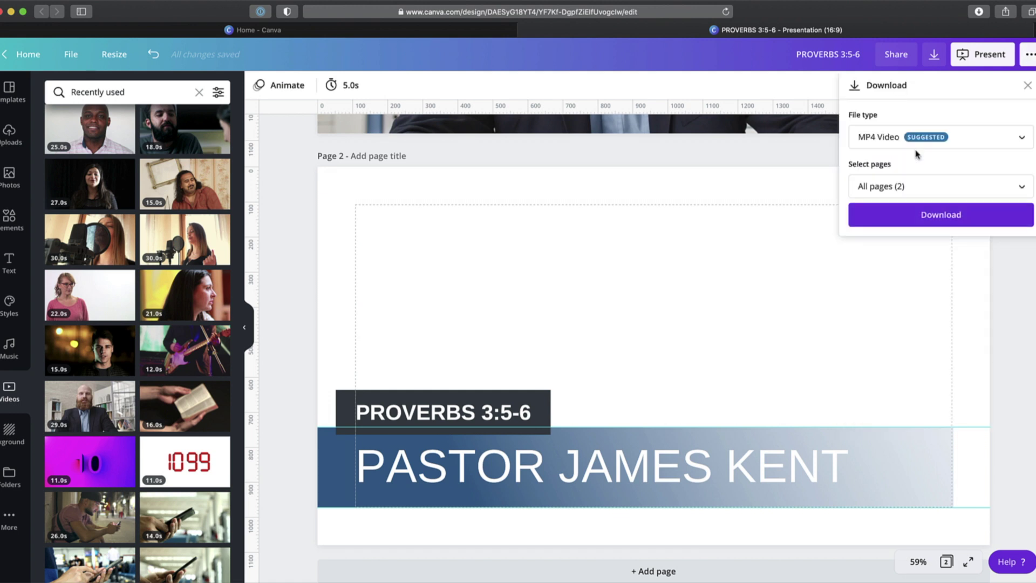
click(895, 140)
scroll(885, 104, up, 2)
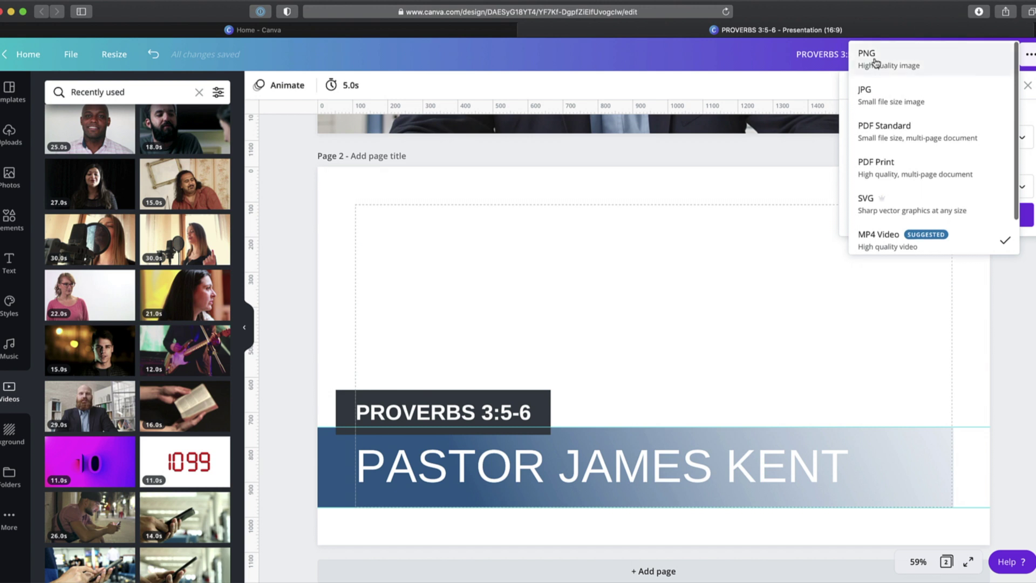
click(874, 58)
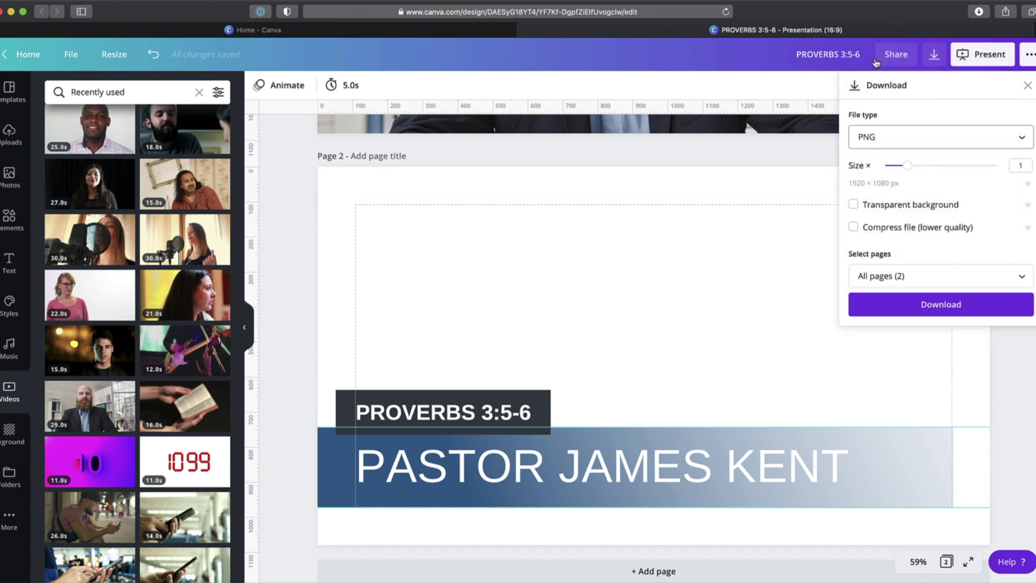
click(854, 206)
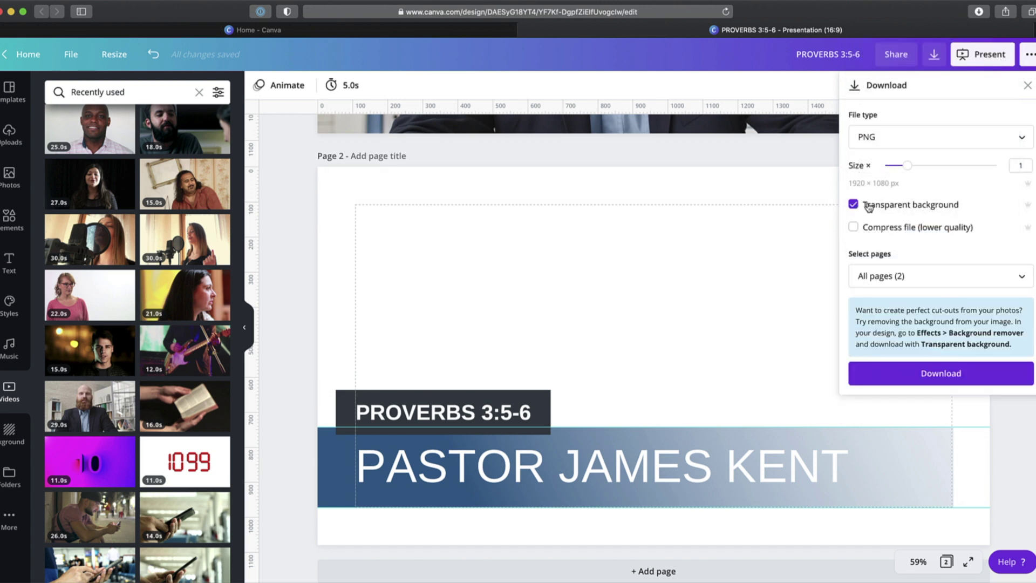
click(896, 276)
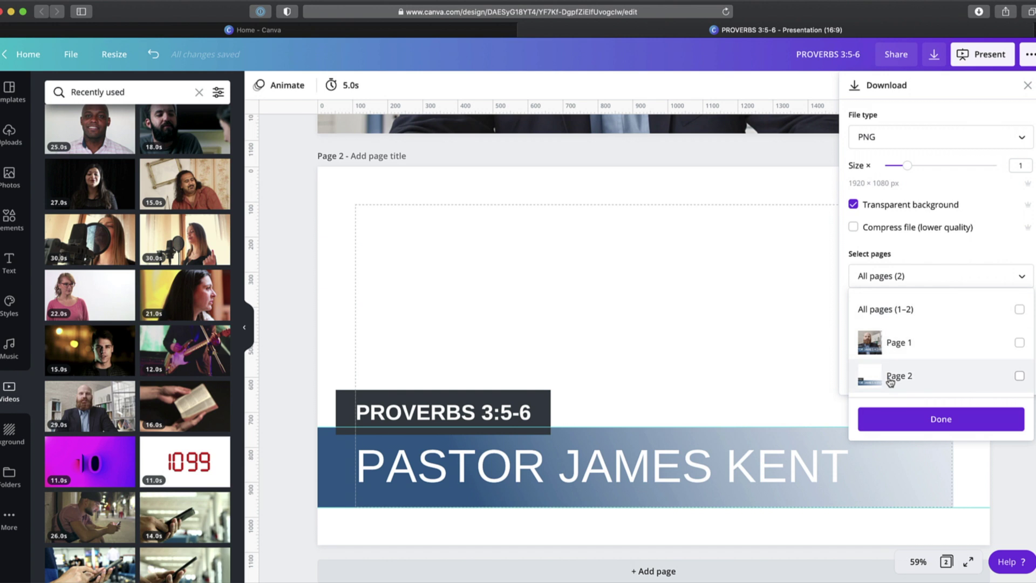
click(931, 420)
click(937, 377)
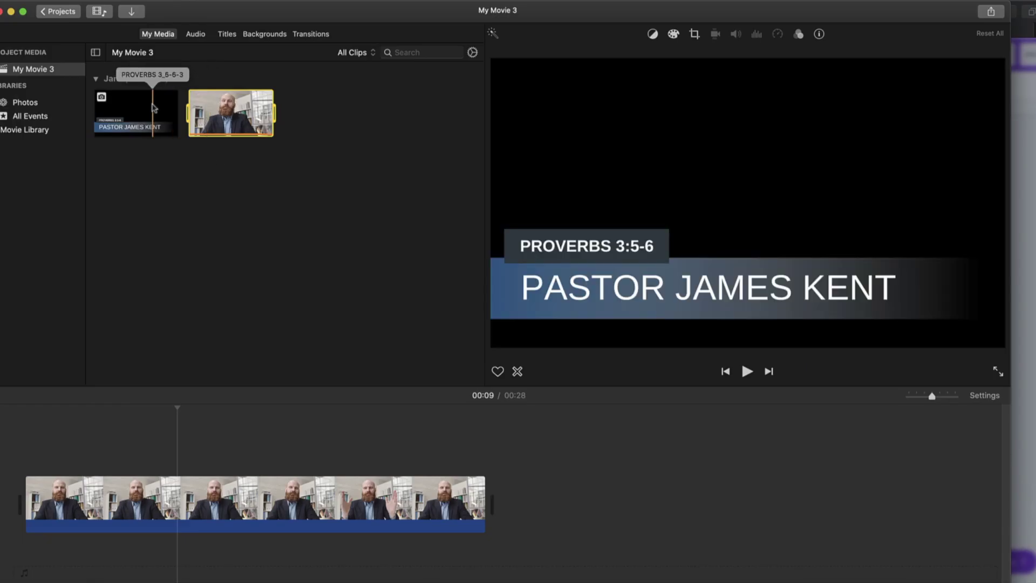
Step: Place the lower-third PNG above the interview clip and play the movie from the start
drag(154, 121, 96, 303)
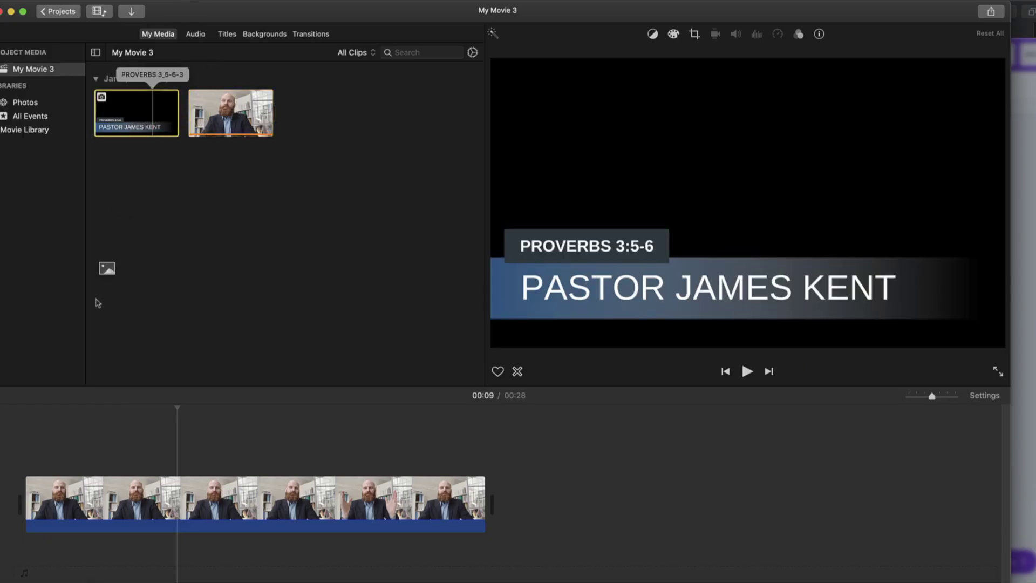
drag(48, 404, 28, 419)
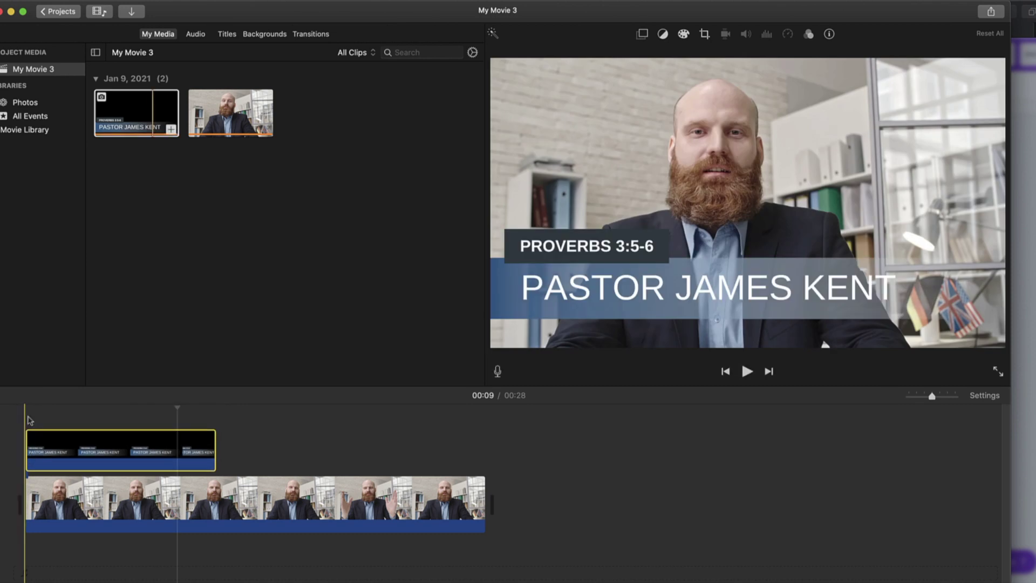
click(23, 416)
key(space)
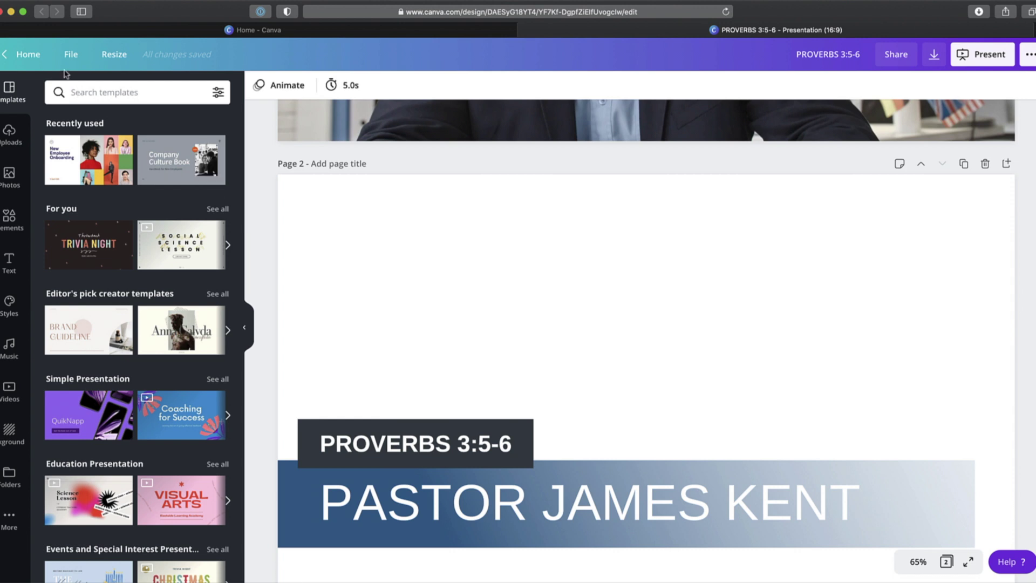
Step: Duplicate the PROVERBS 3:5-6 design from the File menu, creating 'Copy of PROVERBS 3:5-6'
click(67, 55)
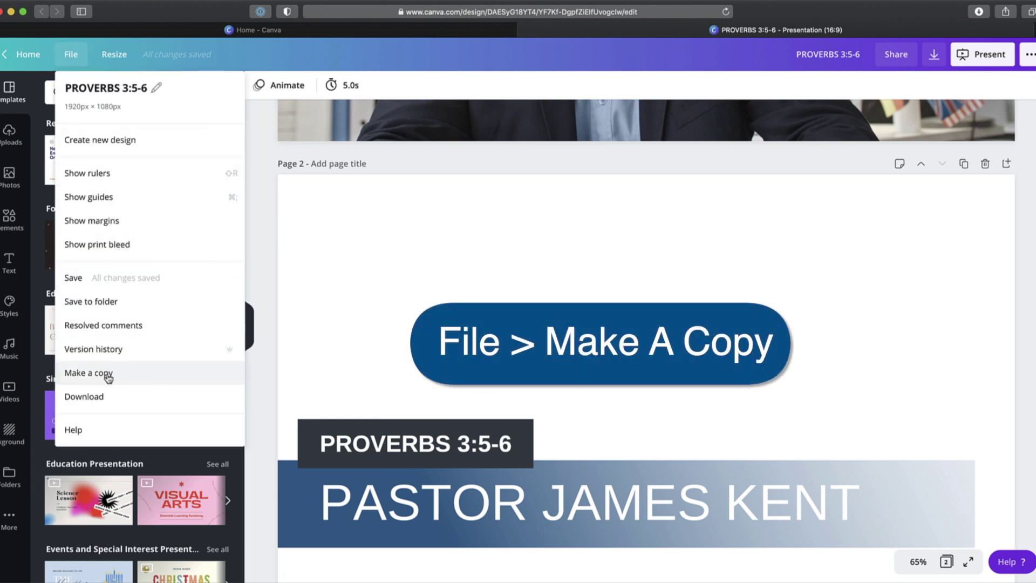
click(89, 373)
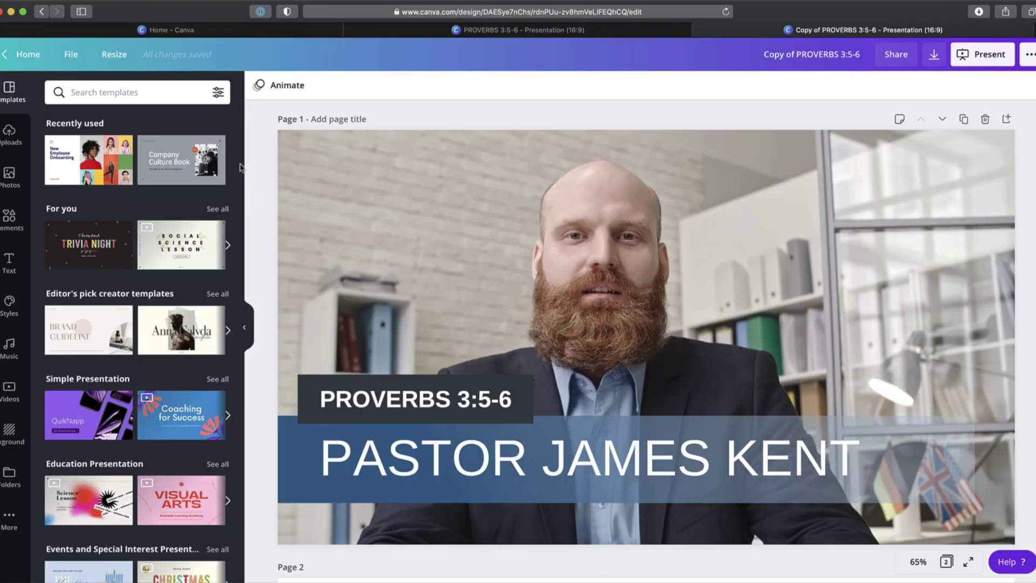
click(74, 57)
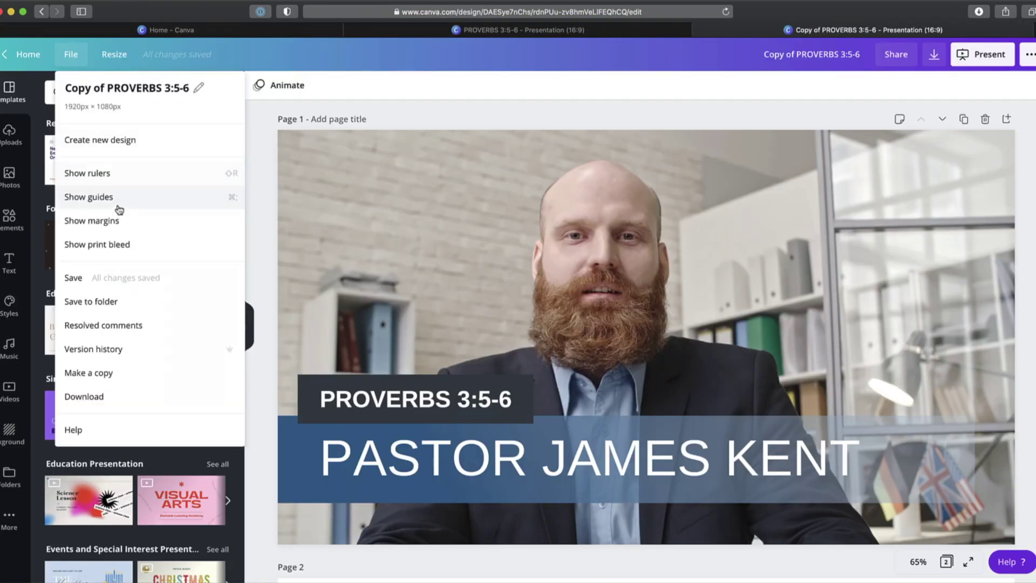